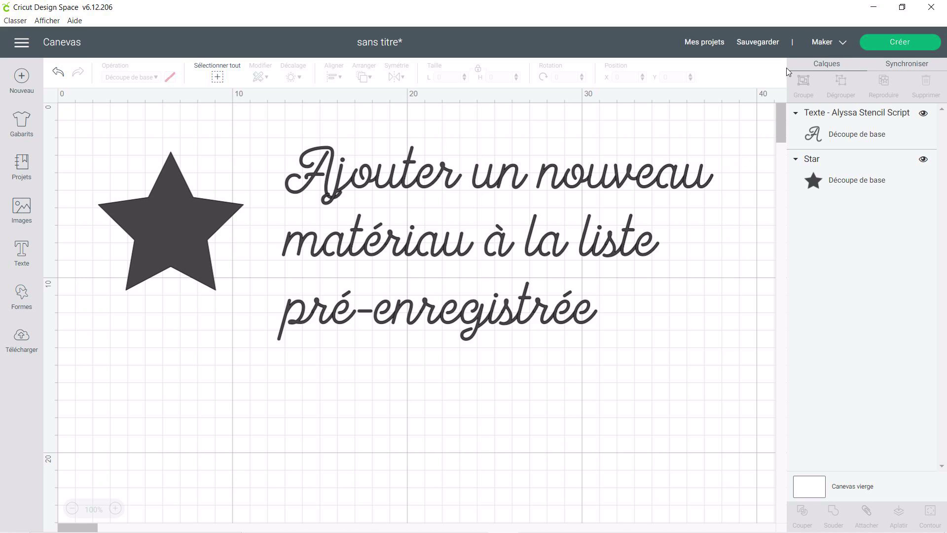
Send the project to cutting, accept the mat preparation and browse the full list of materials
left_click(898, 43)
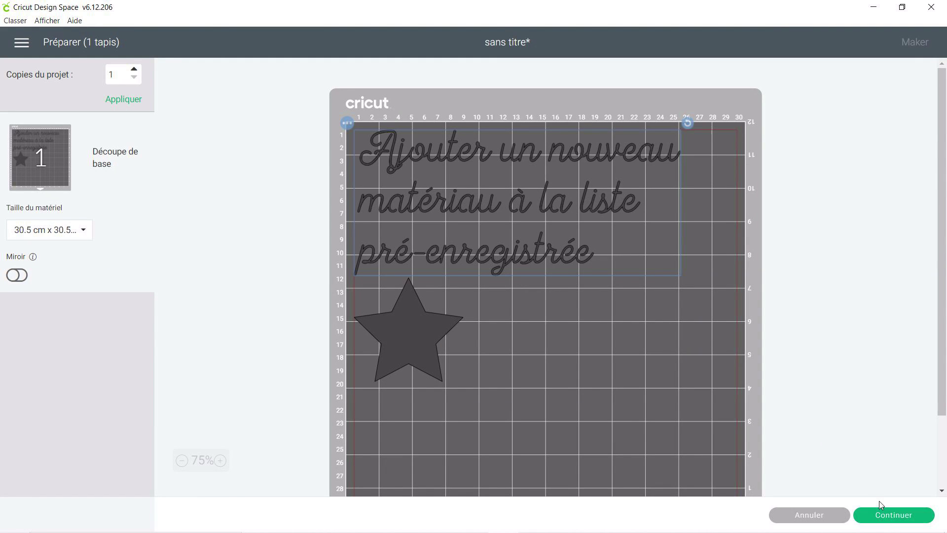
left_click(888, 515)
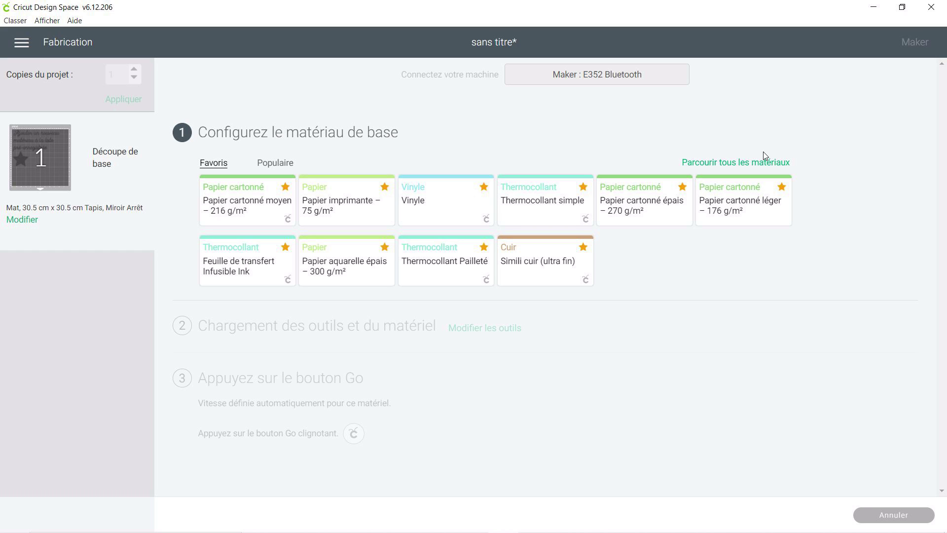
left_click(759, 165)
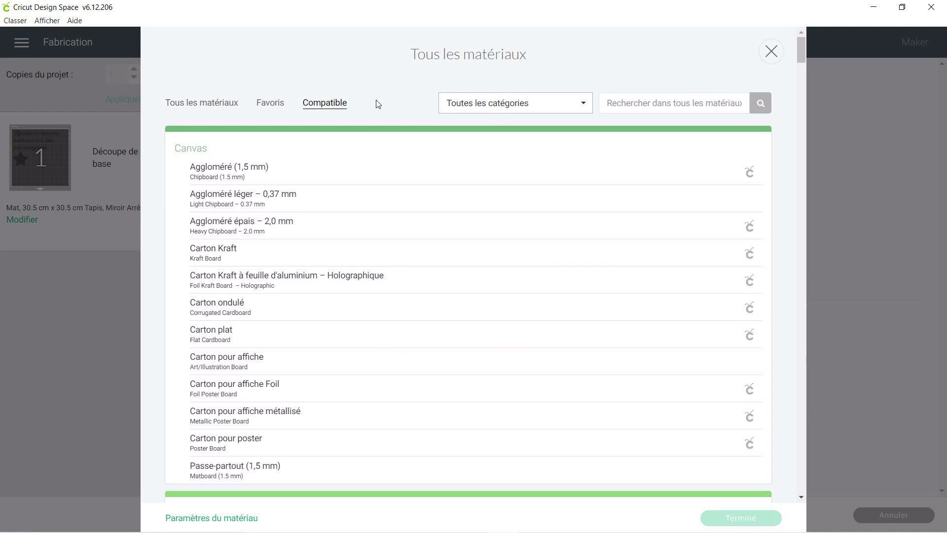
Choose Papier aquarelle épais – 300 g/m² from the Papier category as base material and set its pressure to Plus
left_click(499, 112)
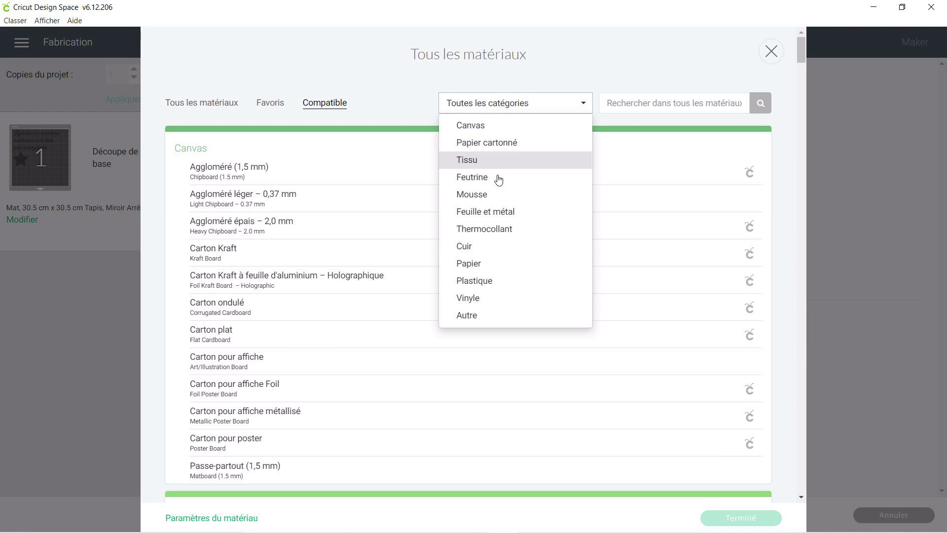
left_click(518, 268)
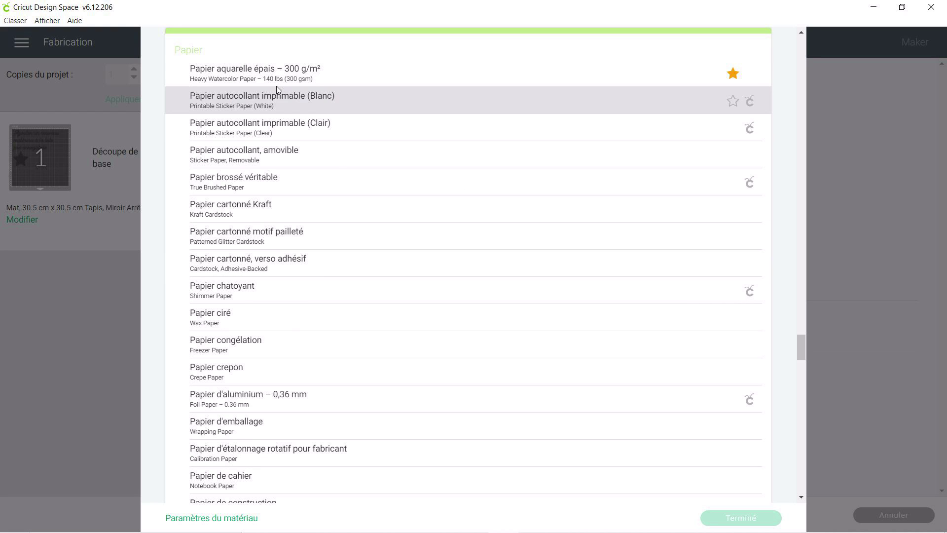
left_click(296, 73)
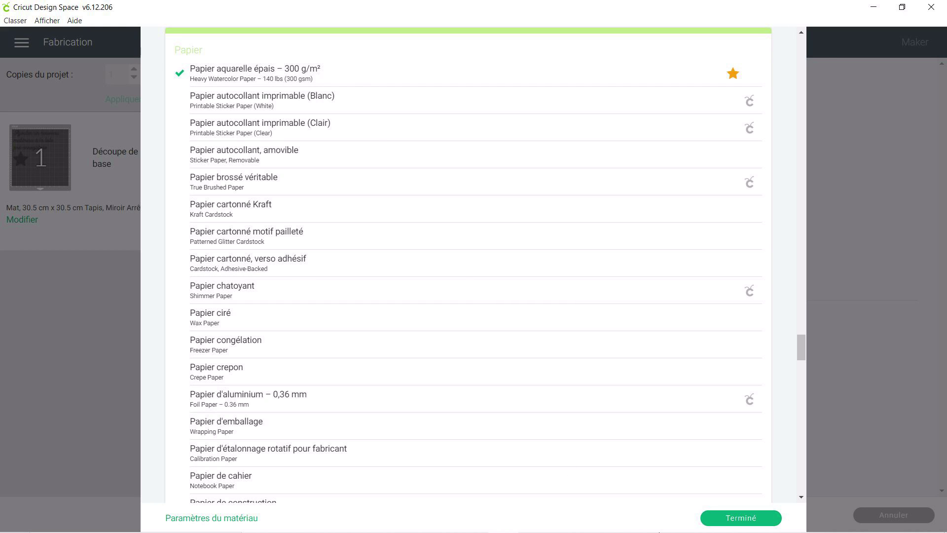
left_click(711, 518)
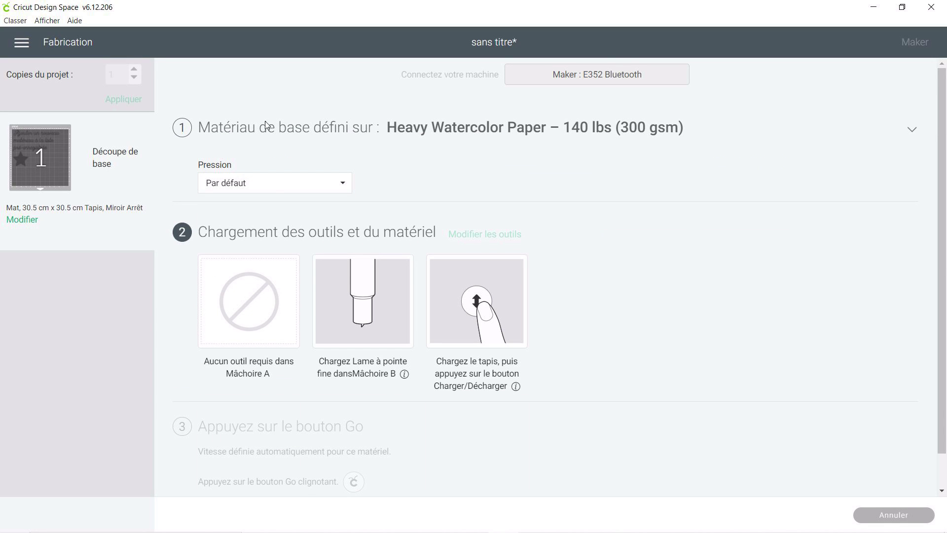
left_click(242, 187)
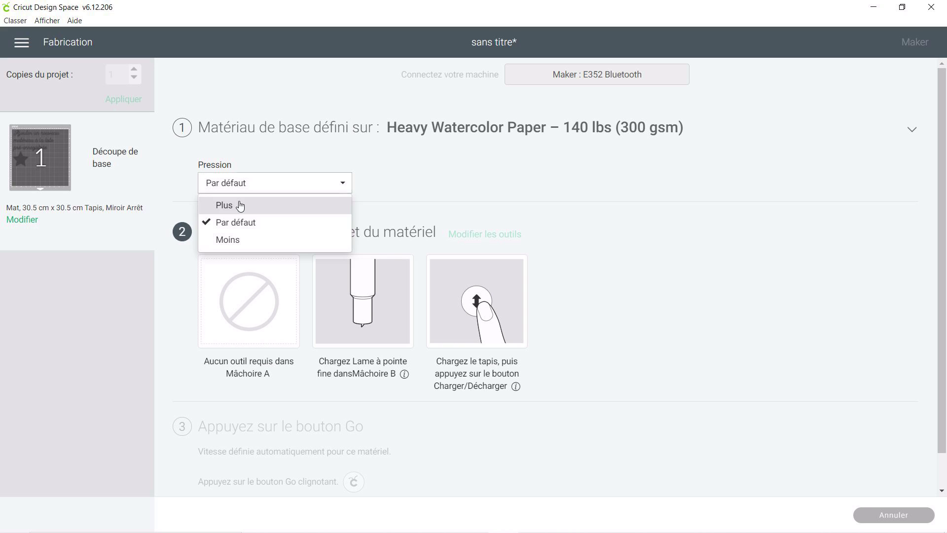
left_click(241, 205)
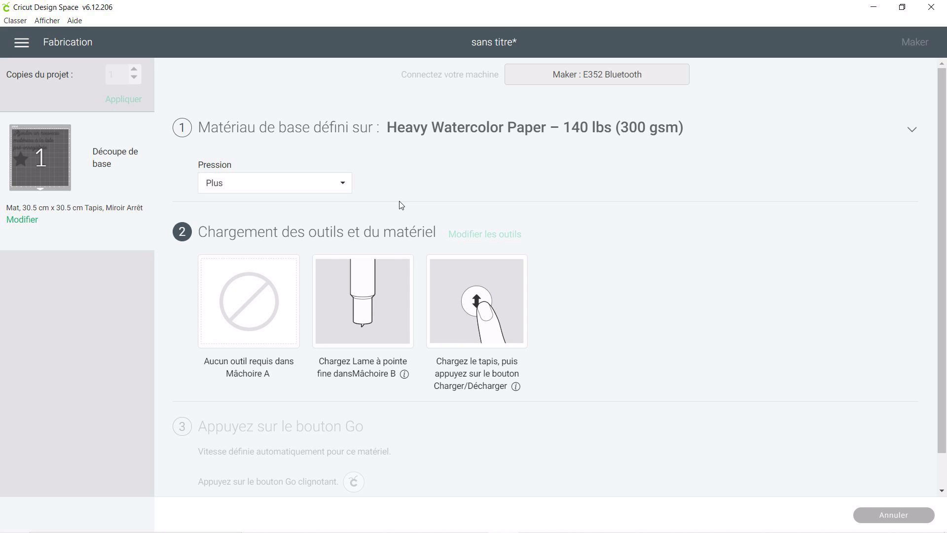
Reopen the base material selection and go to the custom material settings from the full material list
left_click(466, 129)
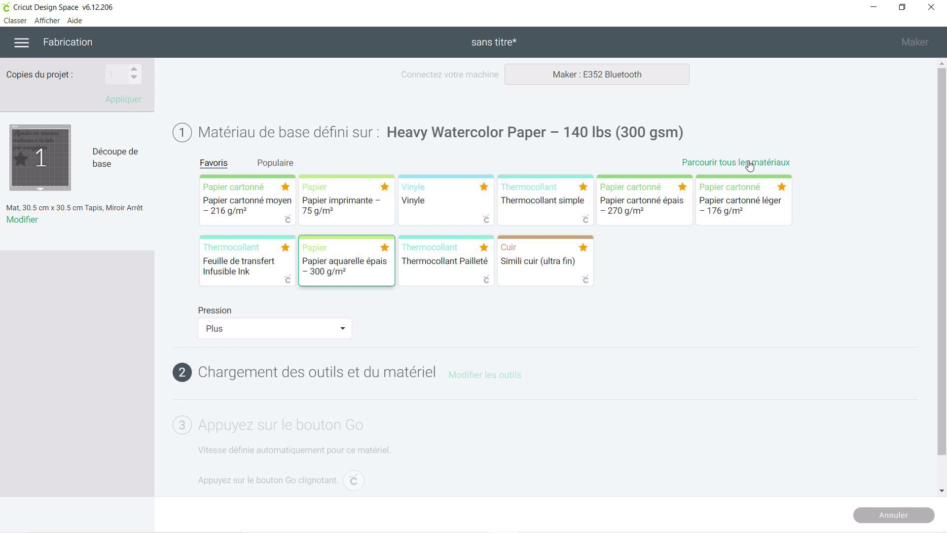
left_click(745, 164)
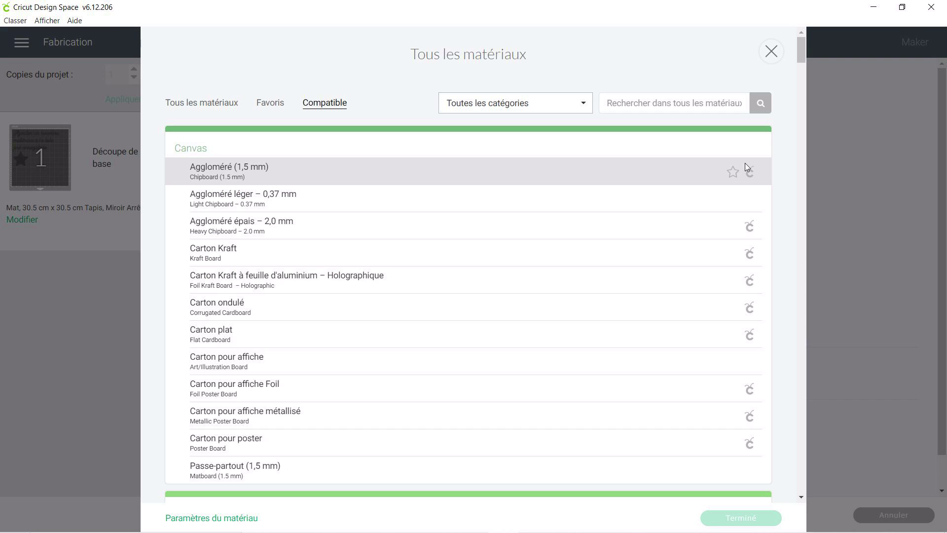
left_click(235, 518)
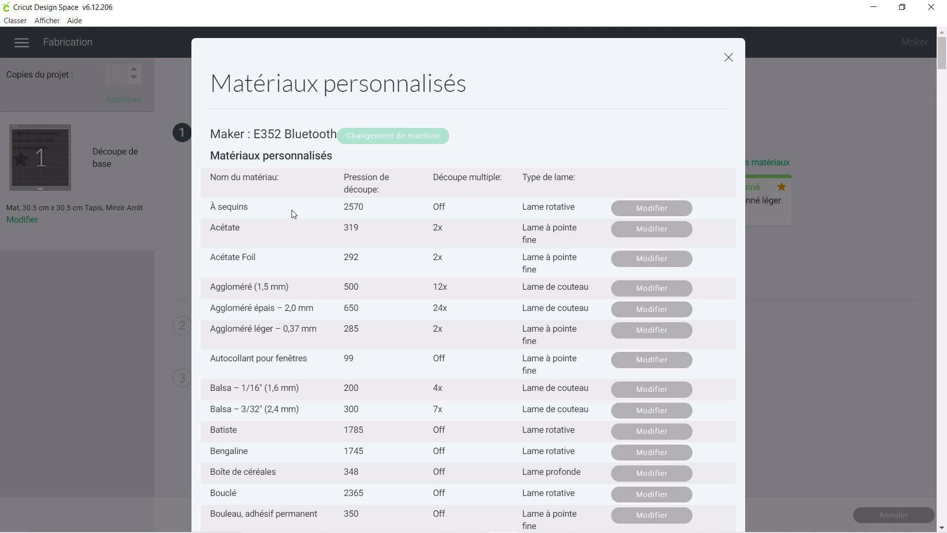
Add a new custom material named "papier aquarelle perso" to the end of the custom materials list
scroll(295, 209, "down", 20)
scroll(295, 215, "down", 20)
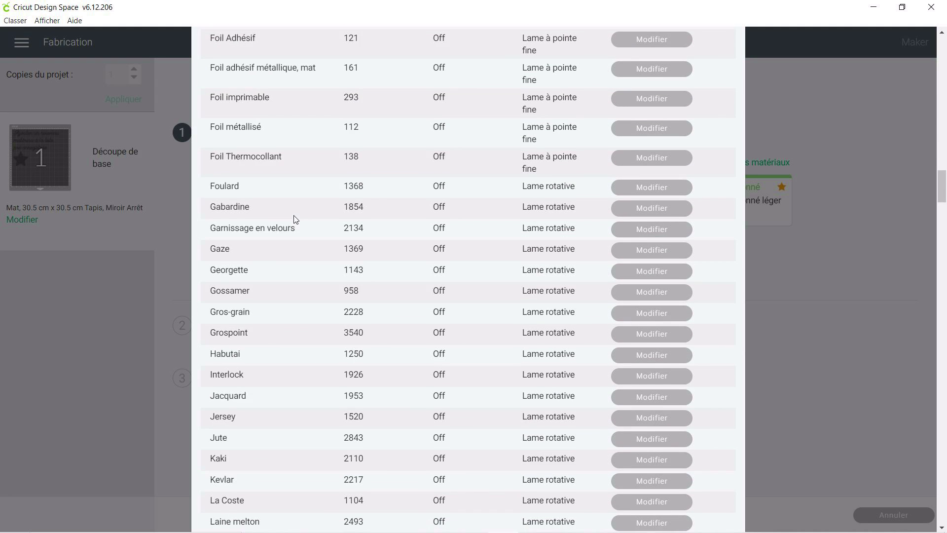
scroll(295, 219, "down", 5)
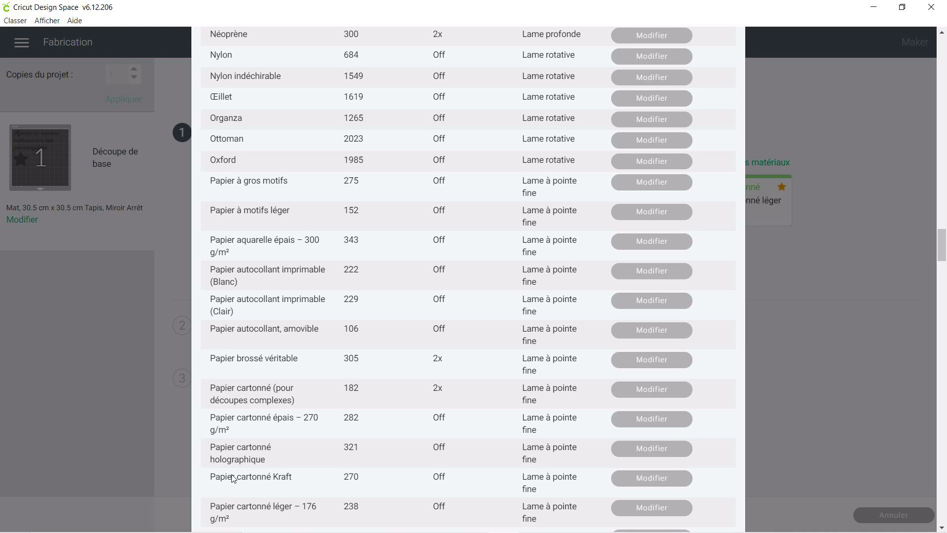
scroll(452, 306, "down", 20)
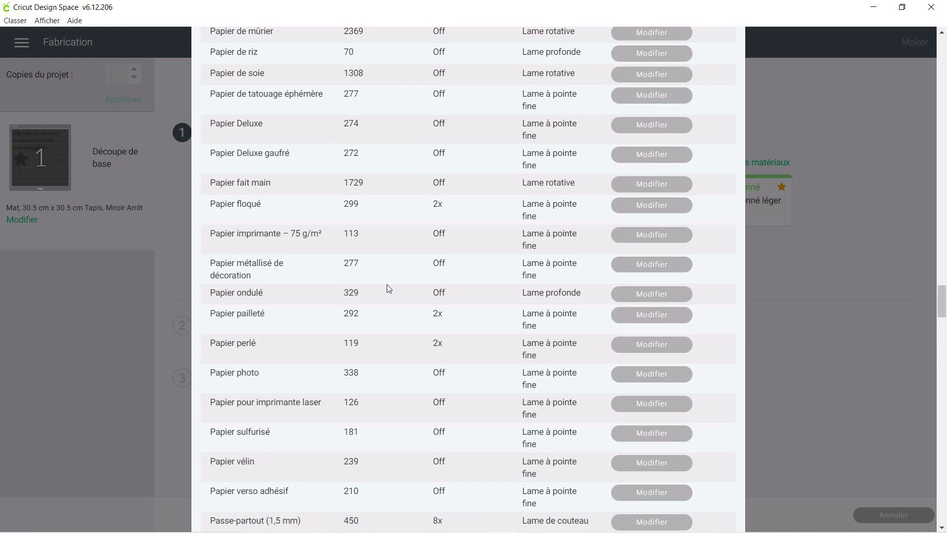
scroll(377, 359, "down", 15)
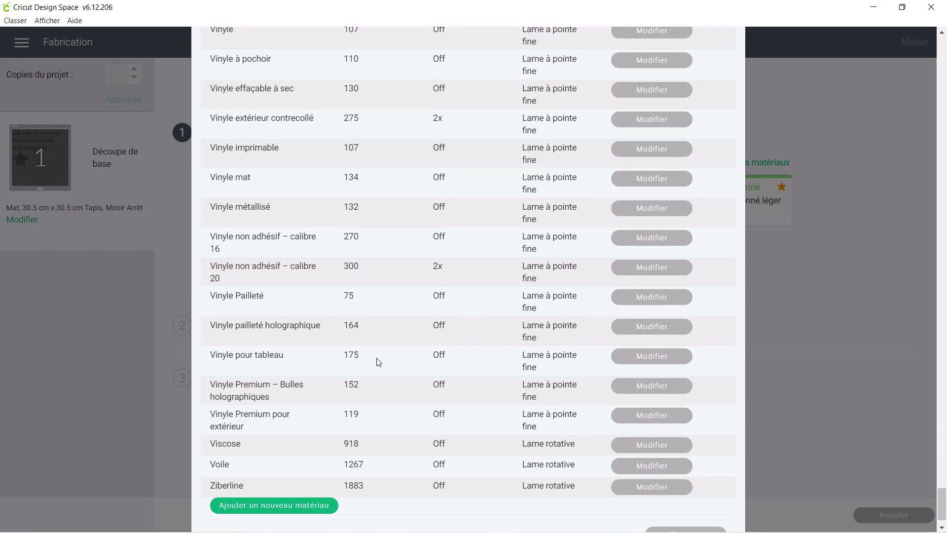
left_click(254, 473)
type("papier q")
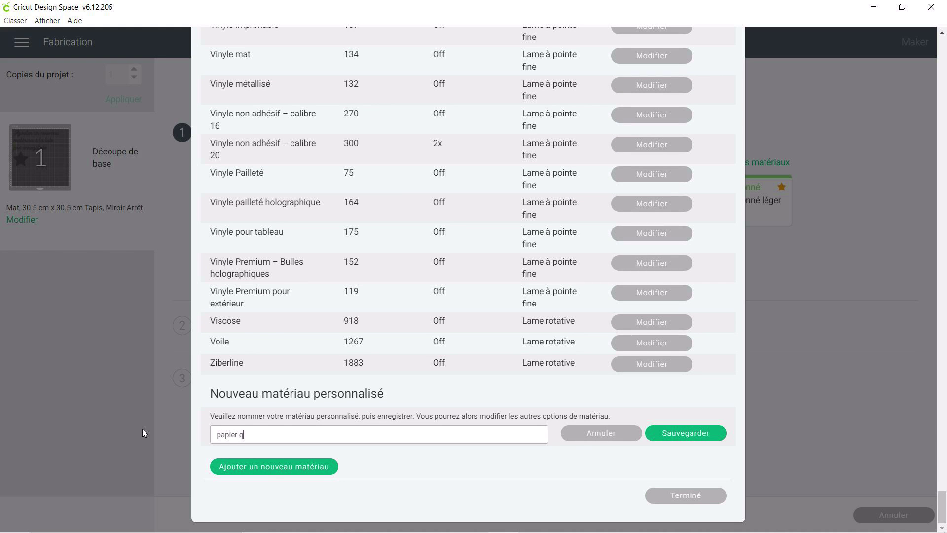
key("BackSpace")
type("aquarelle perso")
left_click(703, 439)
Give papier aquarelle perso a cutting pressure of 198, 2x multiple cut and the Lame à pointe fine blade, and save it
scroll(683, 405, "up", 3)
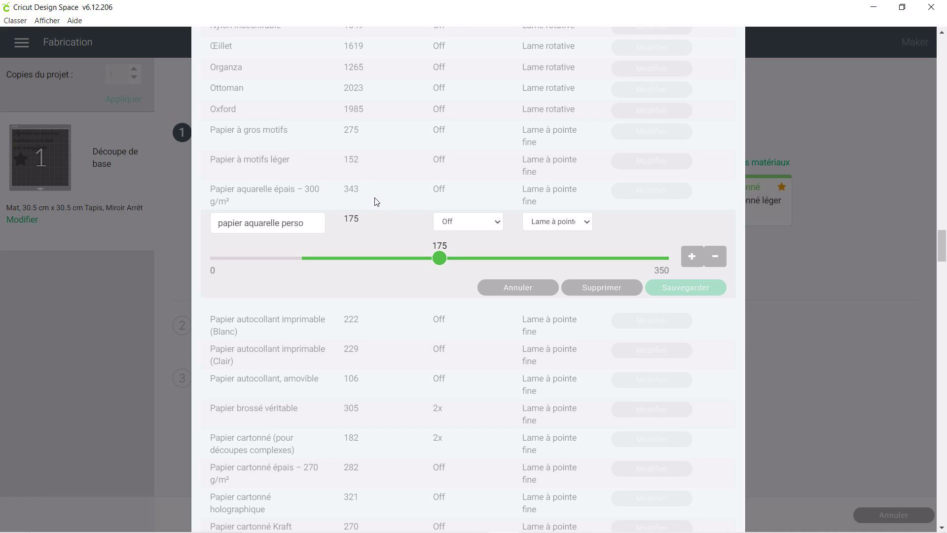
left_click_drag(442, 259, 675, 269)
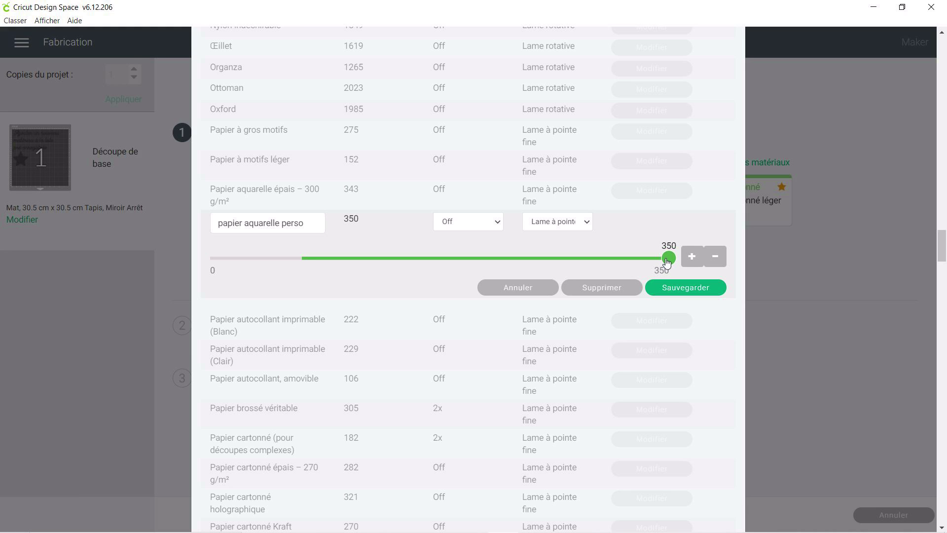
left_click_drag(667, 262, 478, 268)
left_click(495, 227)
left_click(451, 256)
left_click(567, 225)
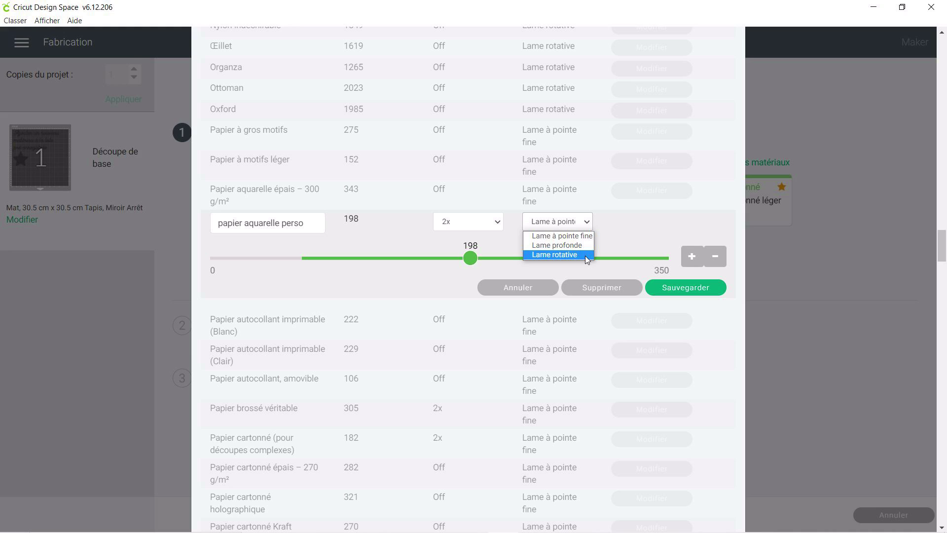
left_click(563, 237)
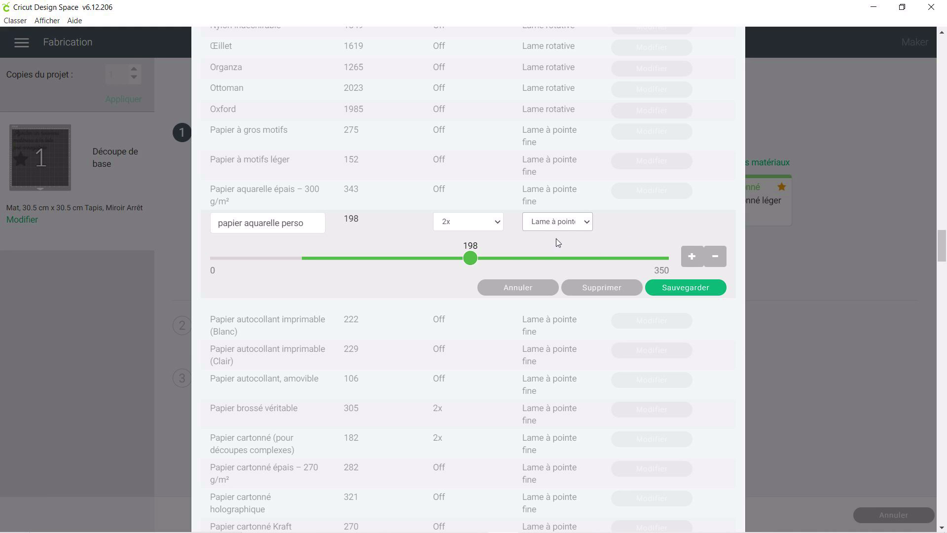
left_click(697, 291)
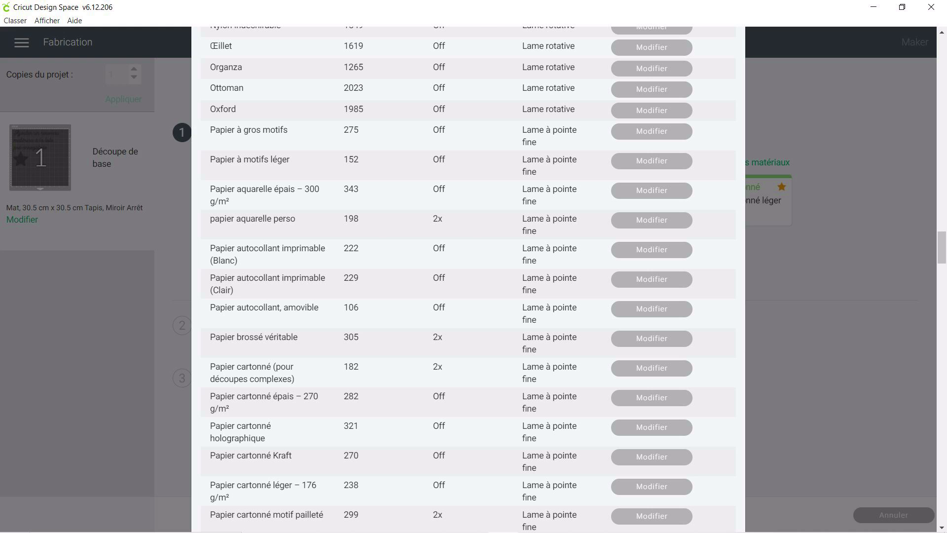
Close the custom materials list and set papier aquarelle perso from the Mon matériel category as the base material
left_click_drag(942, 247, 942, 35)
left_click(730, 57)
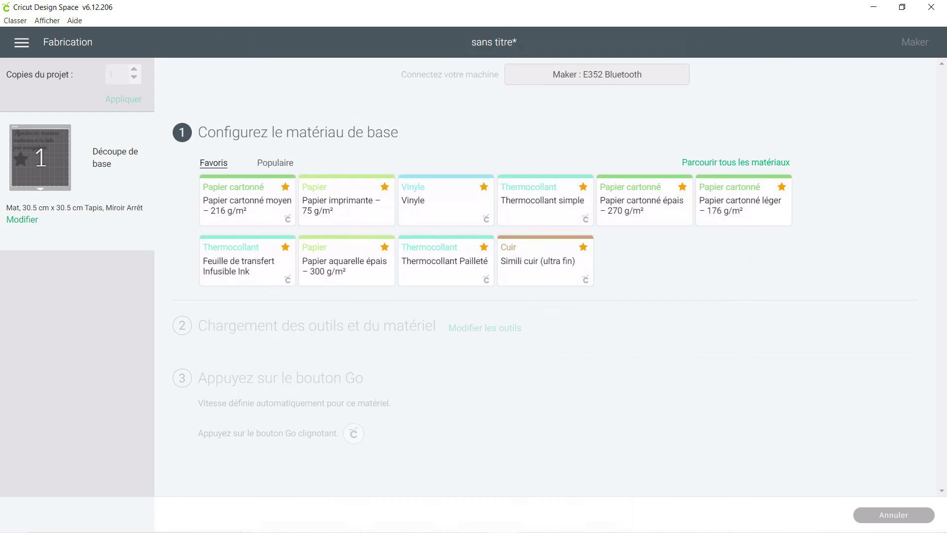
left_click(767, 162)
left_click(515, 103)
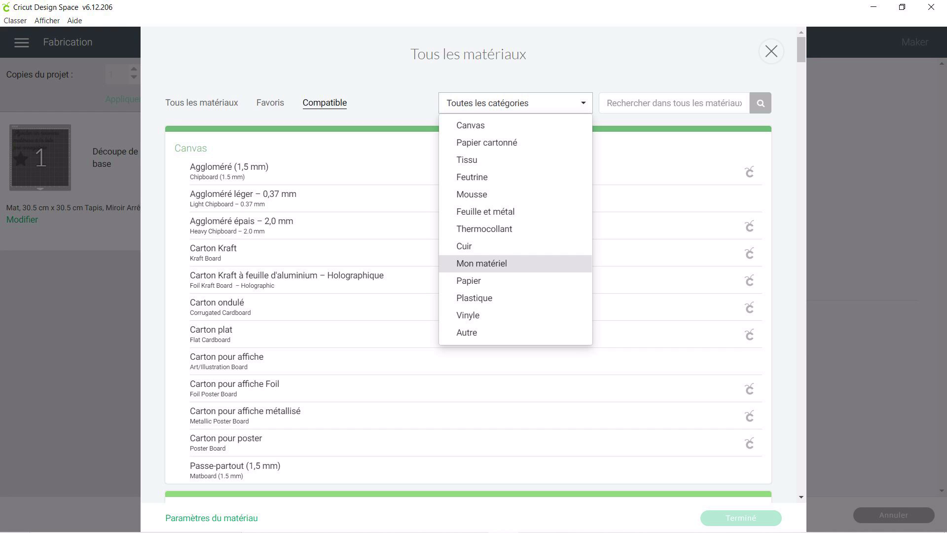
left_click(482, 263)
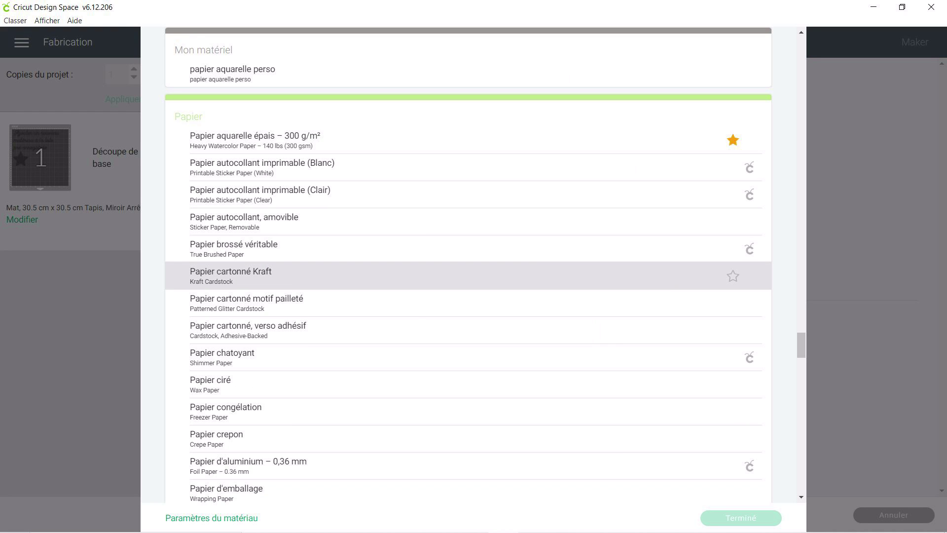
left_click(473, 73)
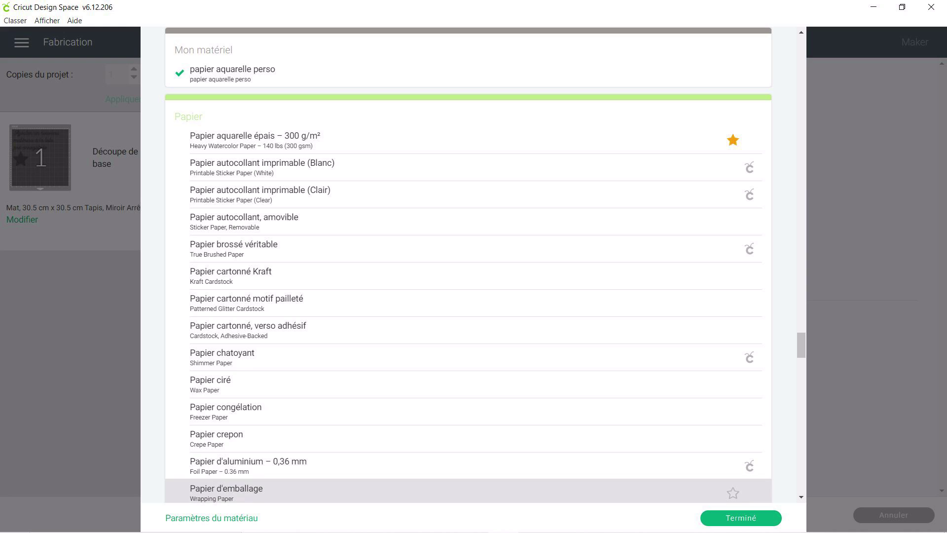
left_click(741, 518)
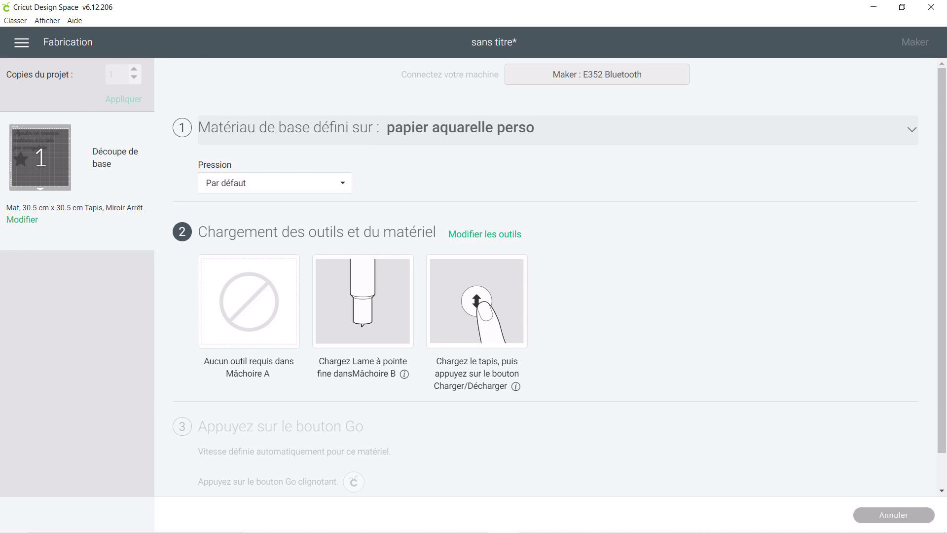
Cancel the cut and open the custom materials manager from the canvas for the Maker : E352 Bluetooth machine
left_click(894, 515)
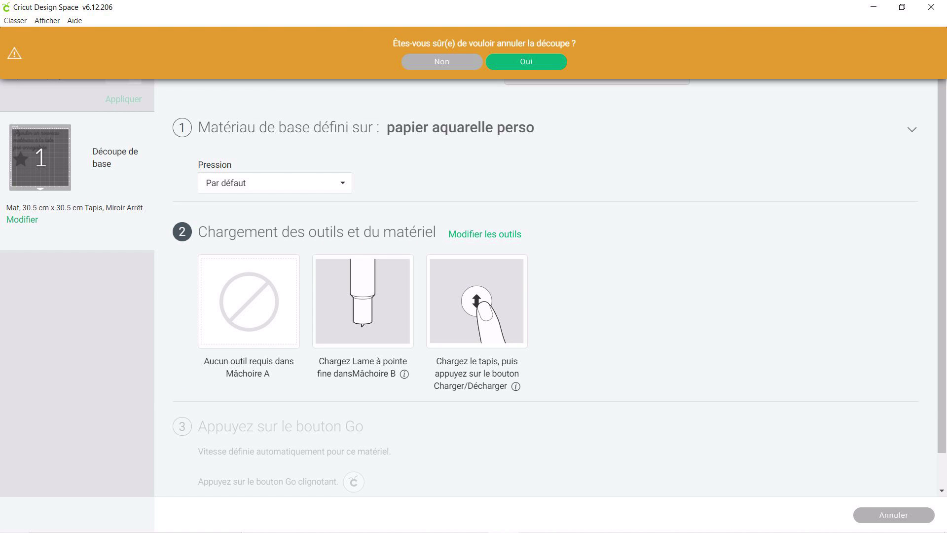
left_click(518, 59)
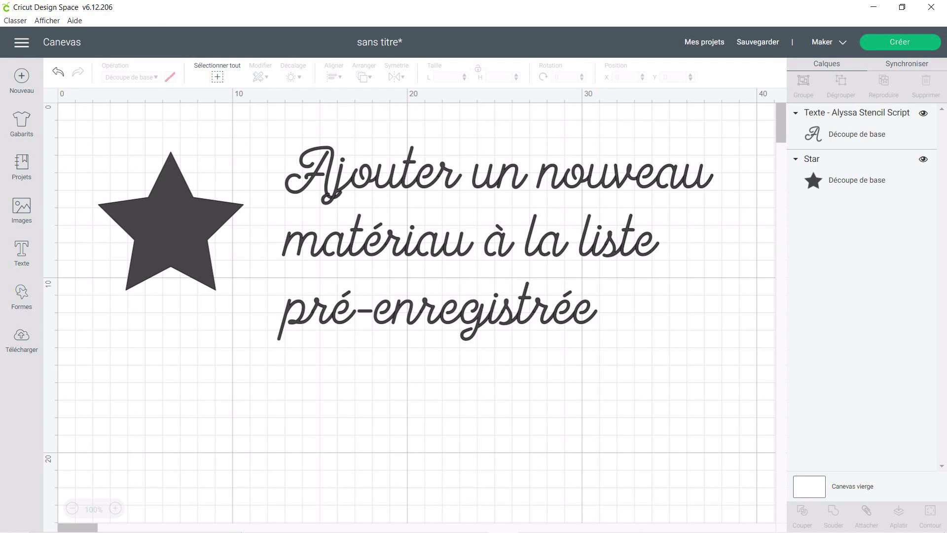
left_click(22, 43)
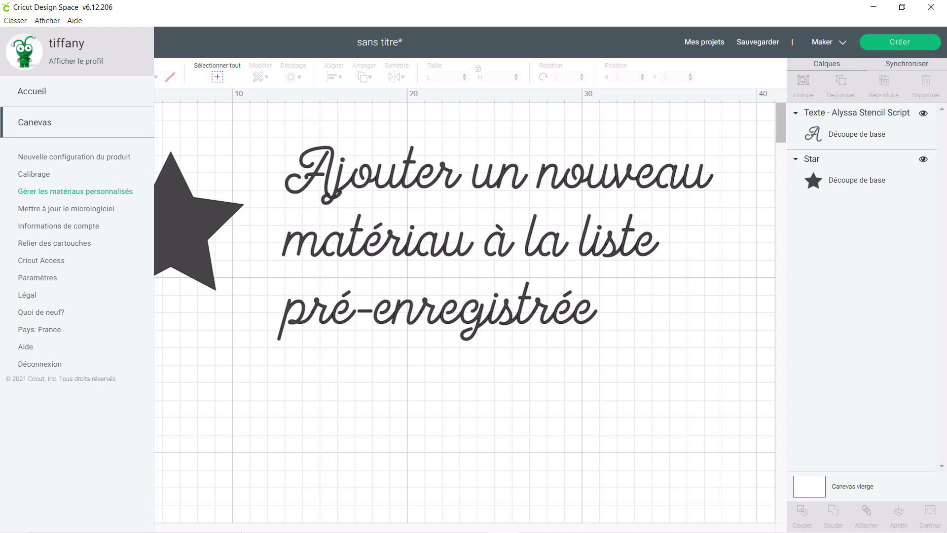
left_click(75, 191)
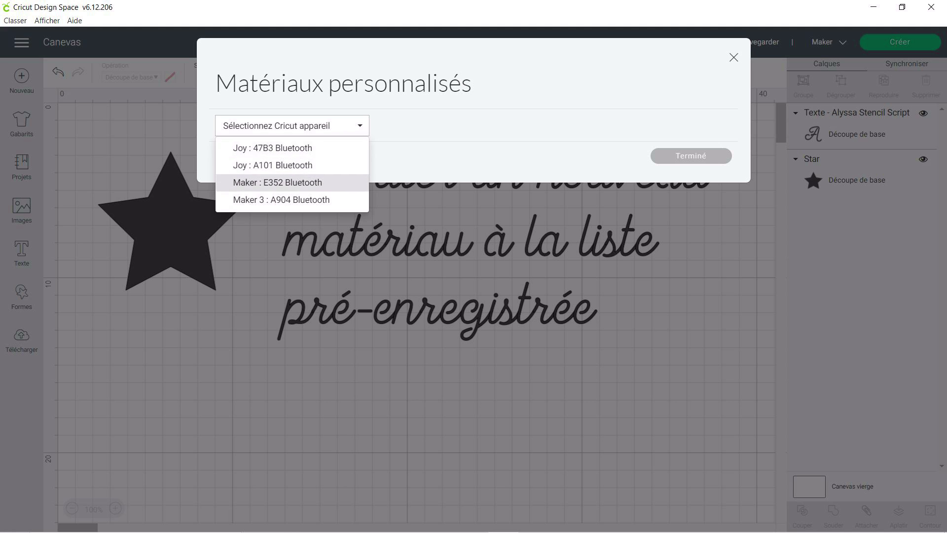
left_click(278, 182)
Edit papier aquarelle perso in the list to raise its cutting pressure slightly and save the change
scroll(469, 280, "down", 20)
scroll(469, 279, "down", 20)
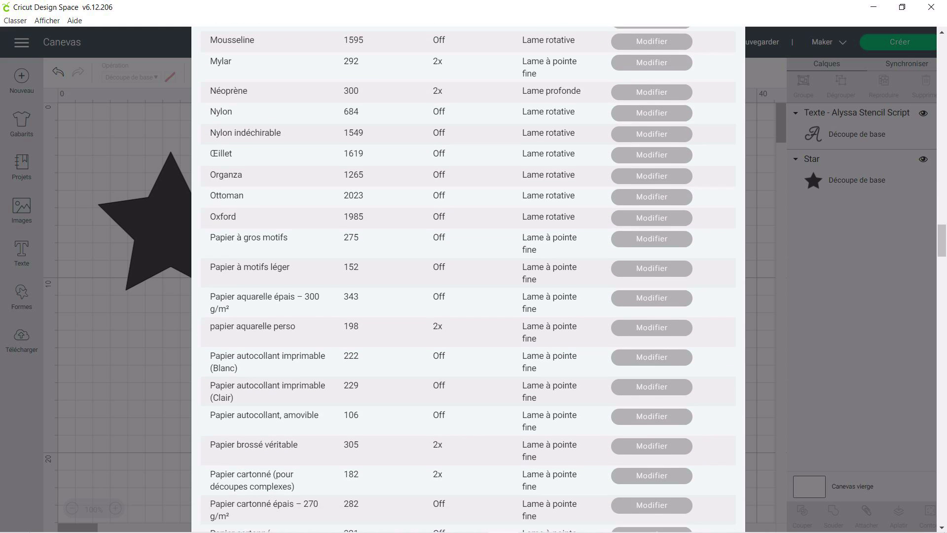
scroll(469, 280, "down", 3)
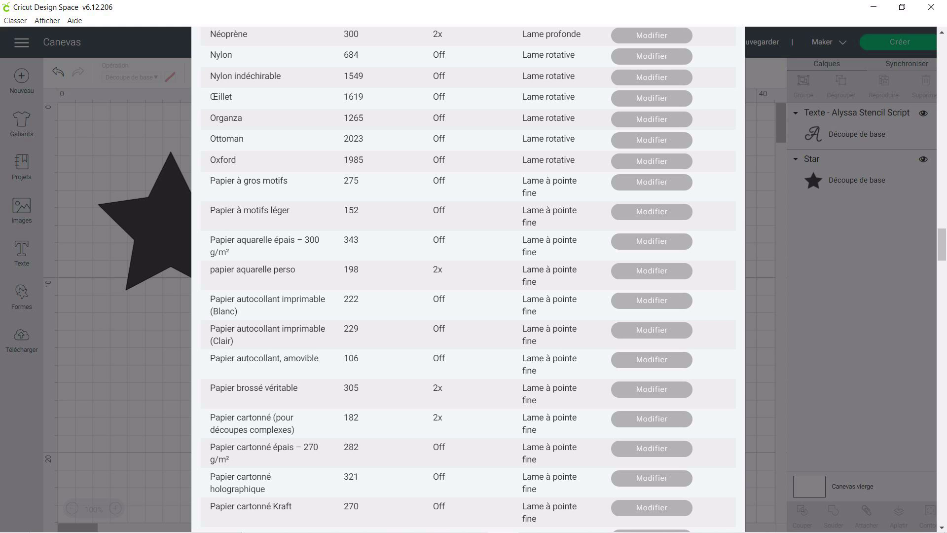
left_click(651, 270)
left_click_drag(470, 309, 498, 309)
left_click(686, 337)
Delete the custom material papier aquarelle perso, confirm the deletion and return to the start of the materials list
left_click(652, 270)
left_click(602, 338)
left_click(526, 61)
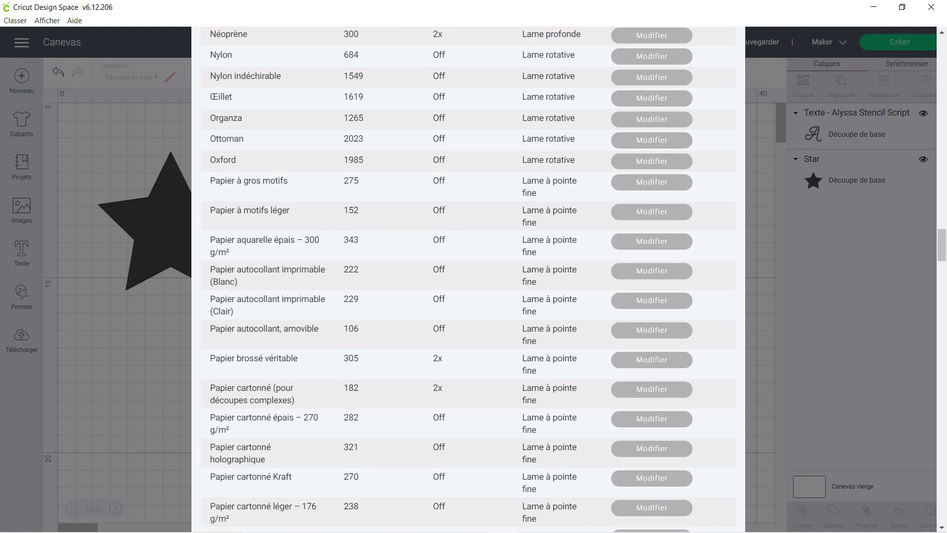
left_click_drag(942, 245, 942, 54)
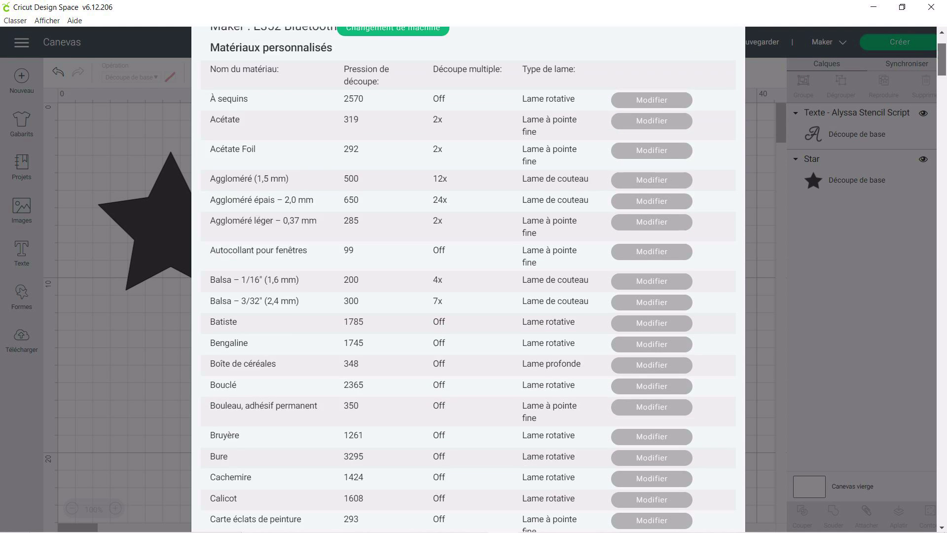